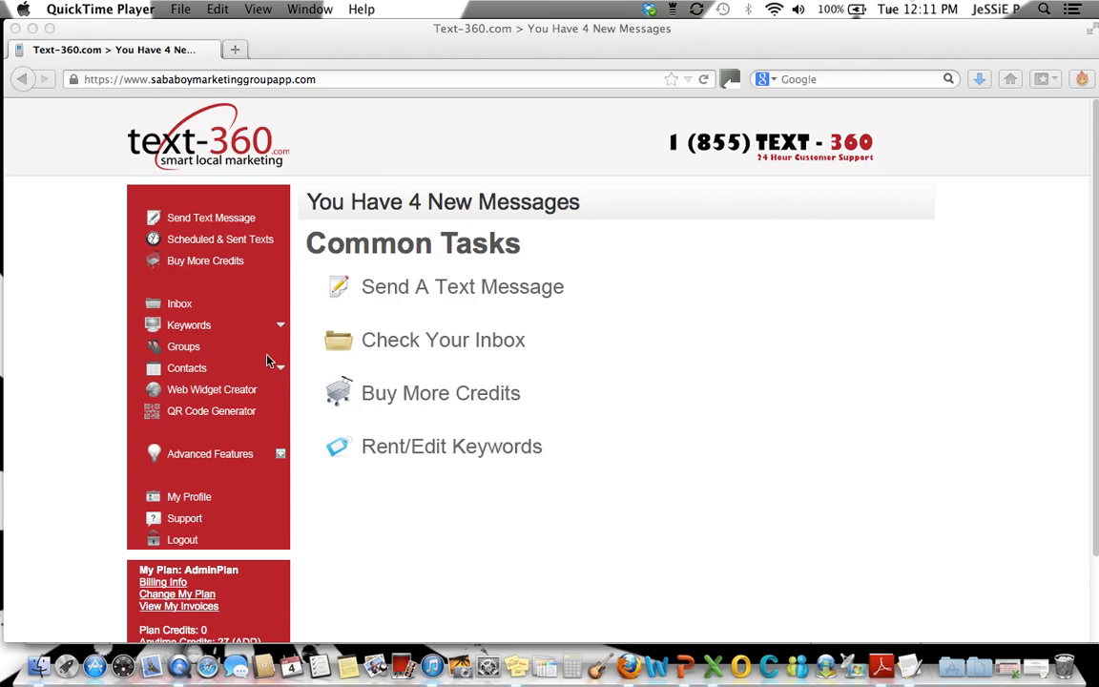
Start a new group text message and choose the Foodies group as its recipient
click(201, 220)
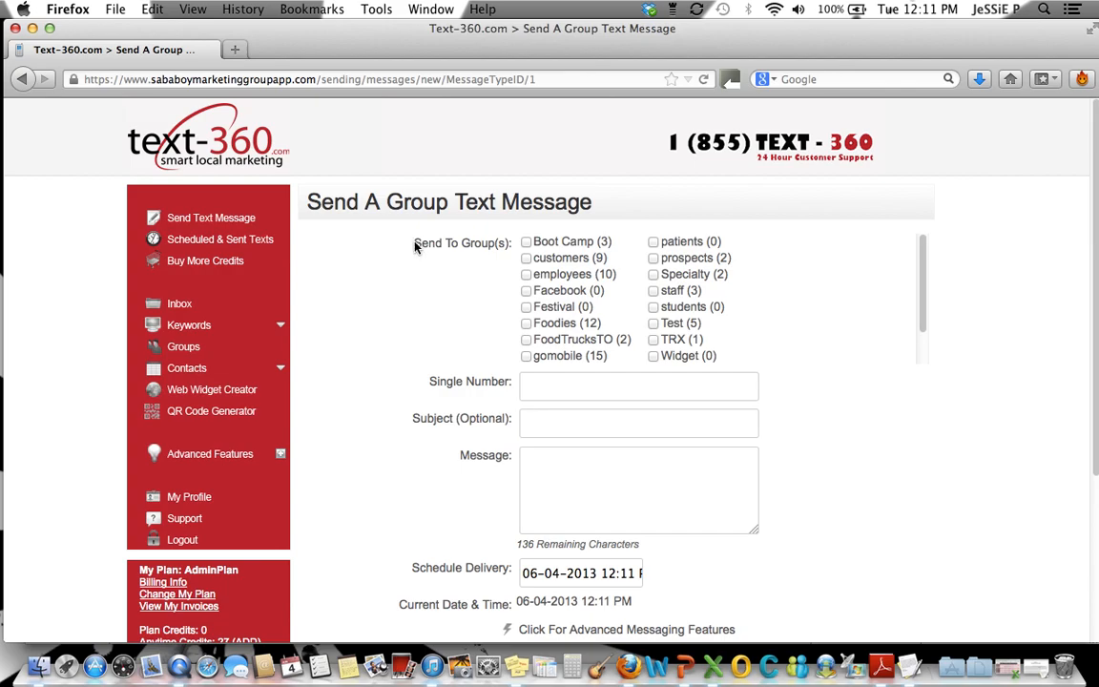
drag(415, 245, 496, 251)
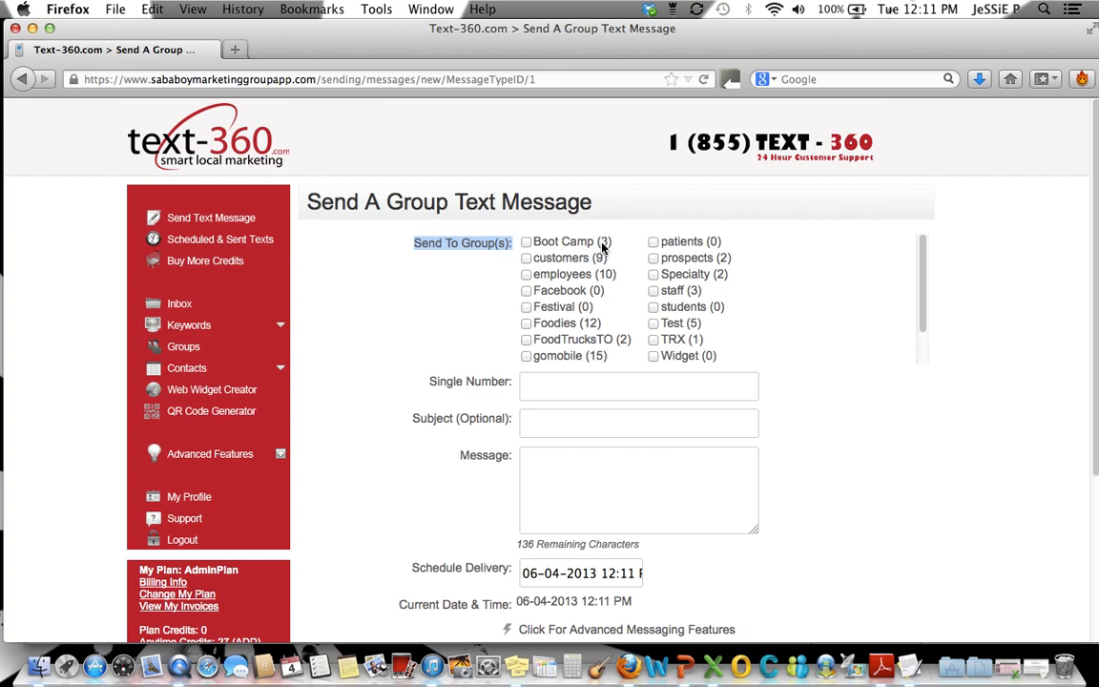
click(526, 323)
Add the Boot Camp and prospects groups as recipients, and remove both again
click(527, 242)
click(653, 257)
click(654, 258)
click(525, 242)
Set the message subject to B.O.G.O
drag(533, 325, 589, 326)
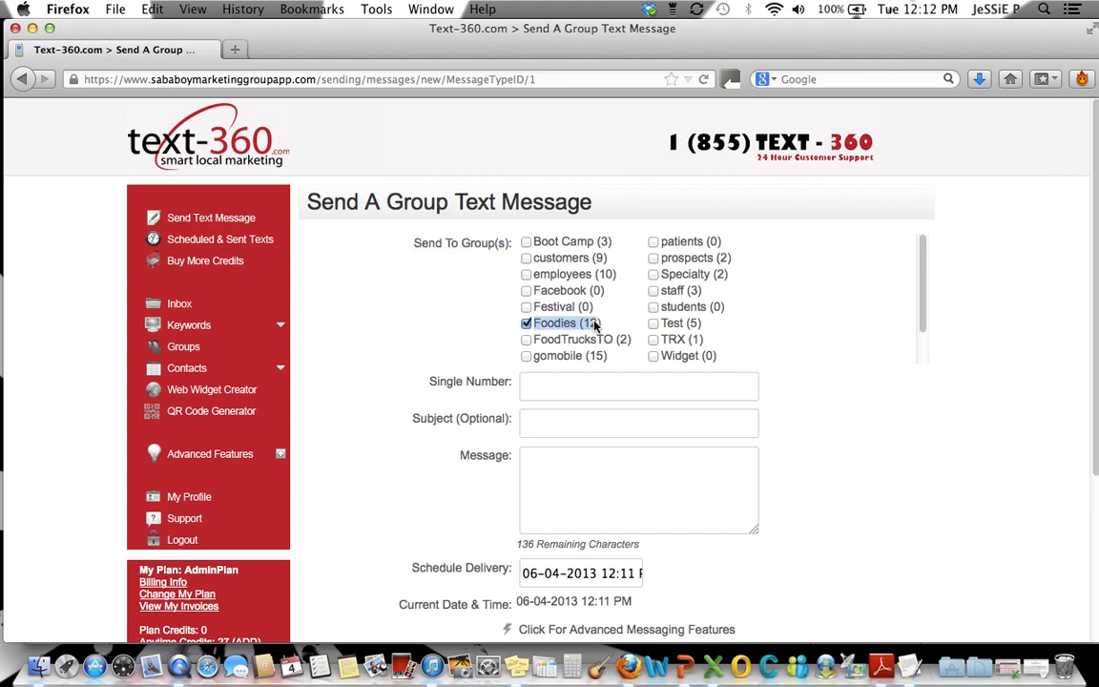
click(557, 386)
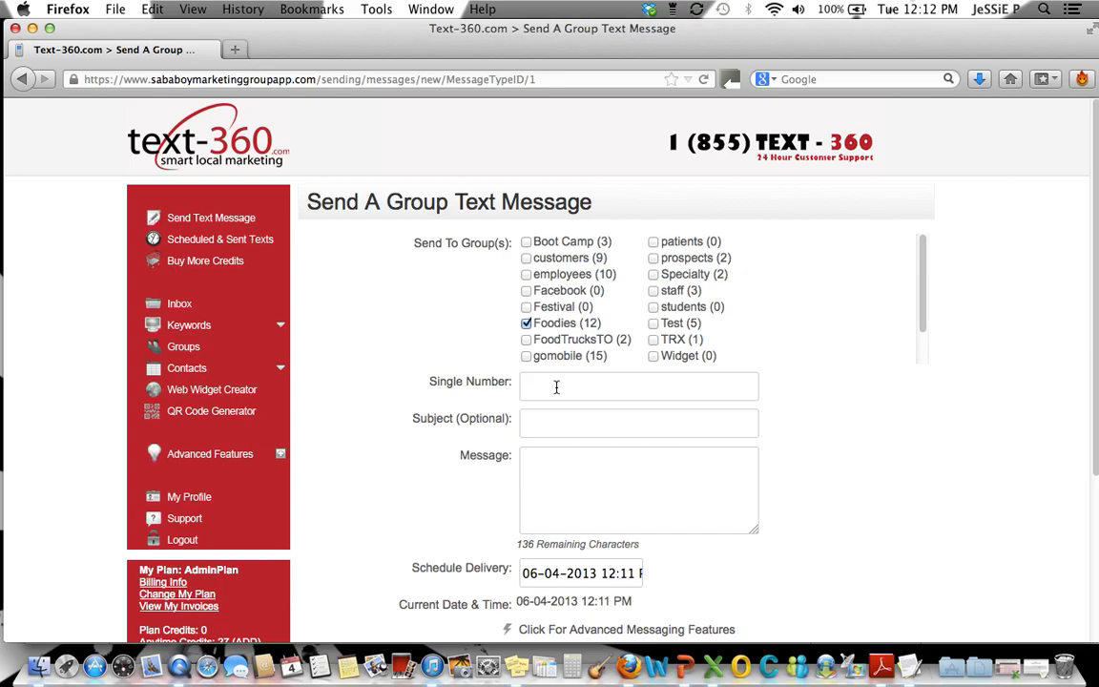
click(548, 423)
text(B)
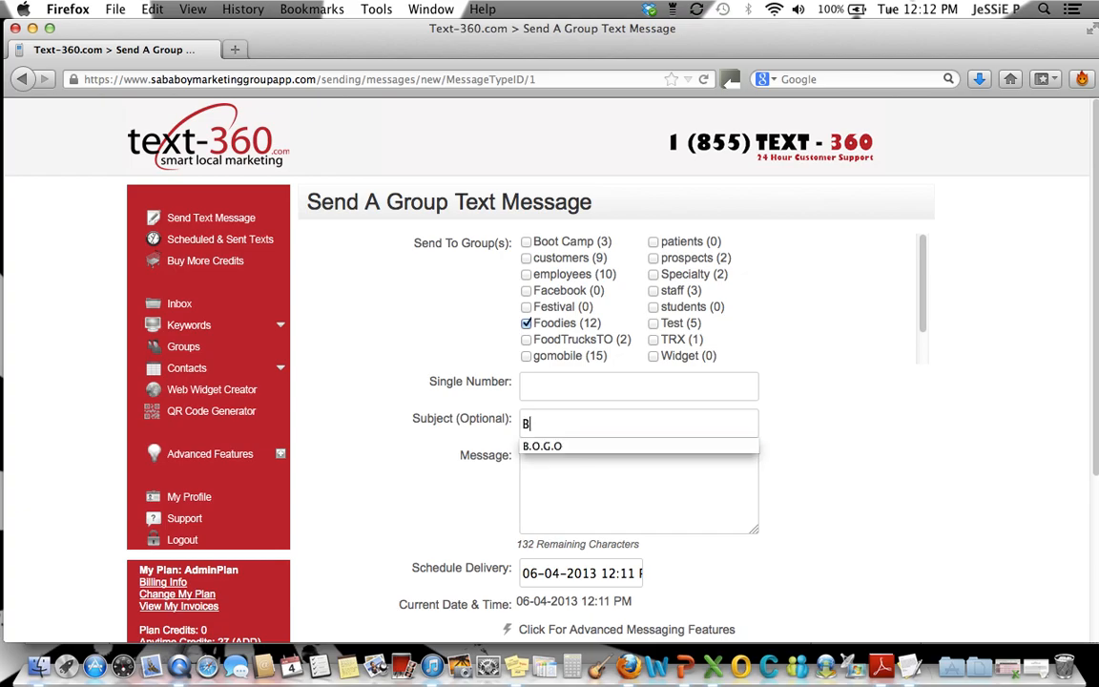
key(Down)
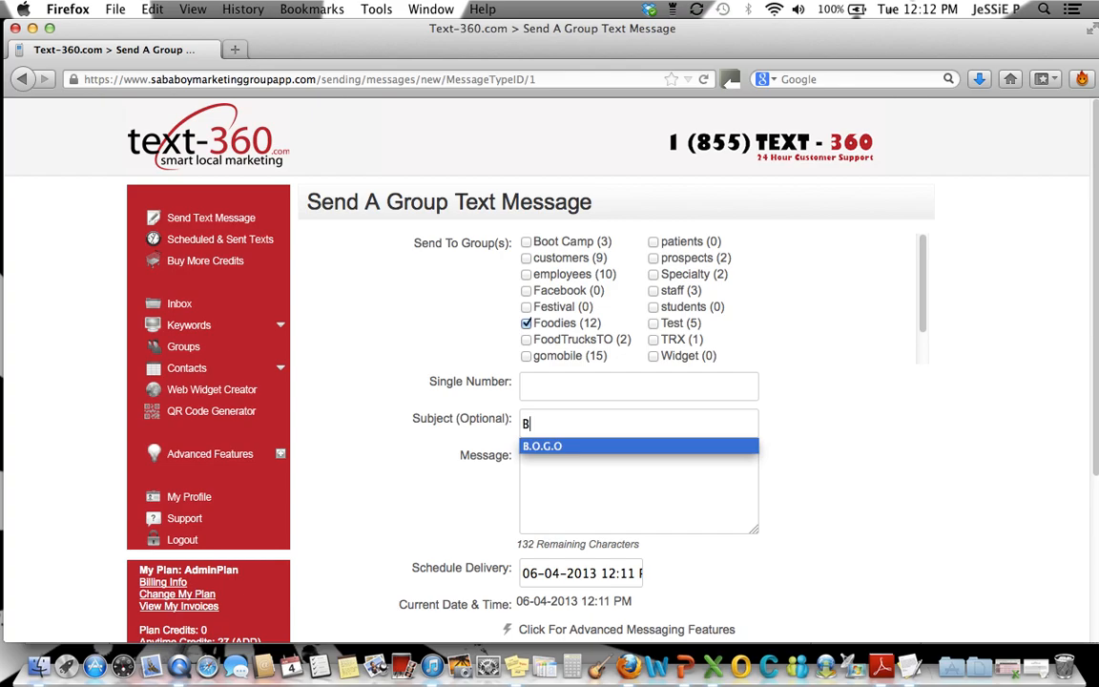
key(Return)
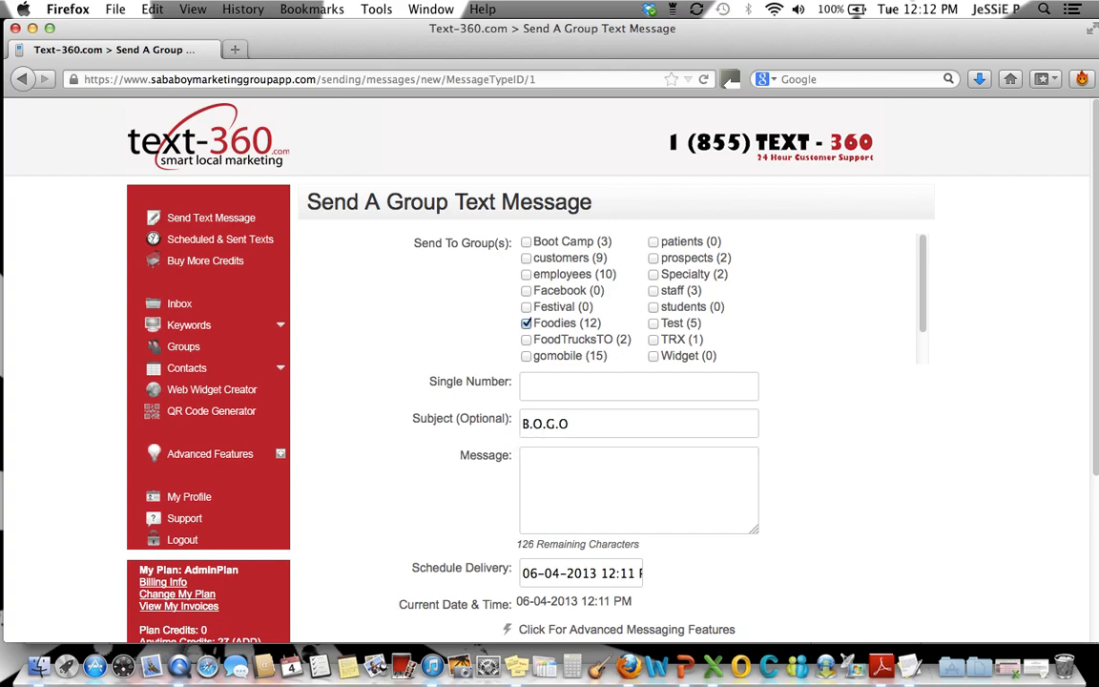
Enter the message text "Visit J's PizzaTruck TODAY 2 get your Buy1, Get1 FREE Slice! Just show this Text!"
click(542, 469)
text(Visit J's PizzaTruck TODAY 2 get your Buy1, Get1 FREE Slice! Just show this Text!)
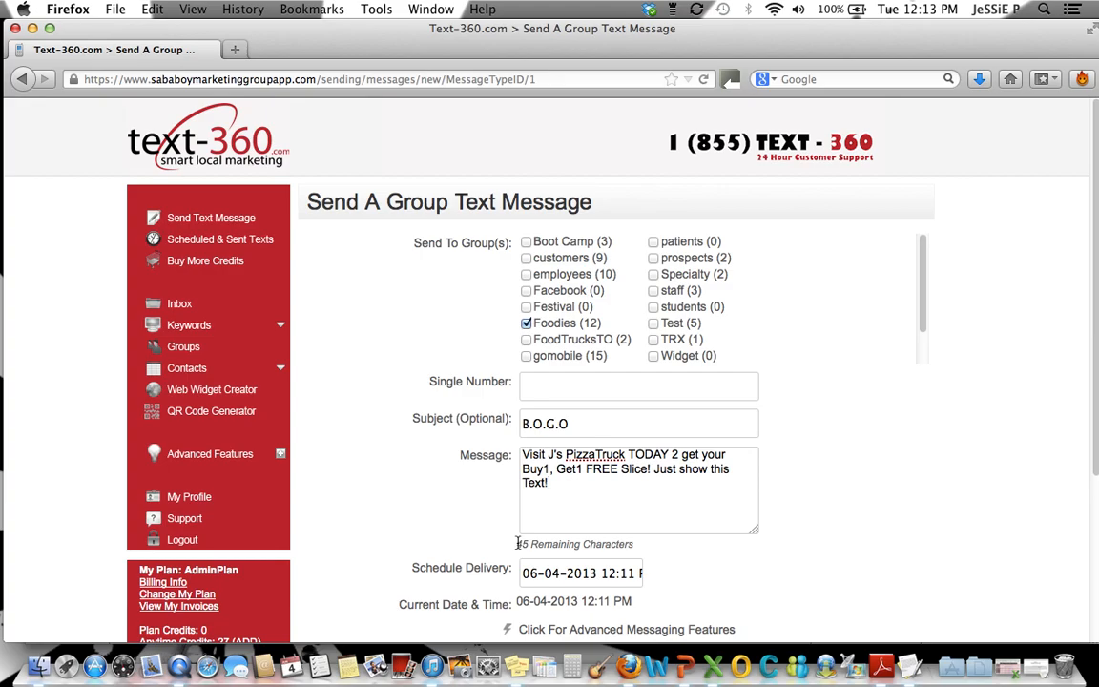
drag(517, 542, 620, 548)
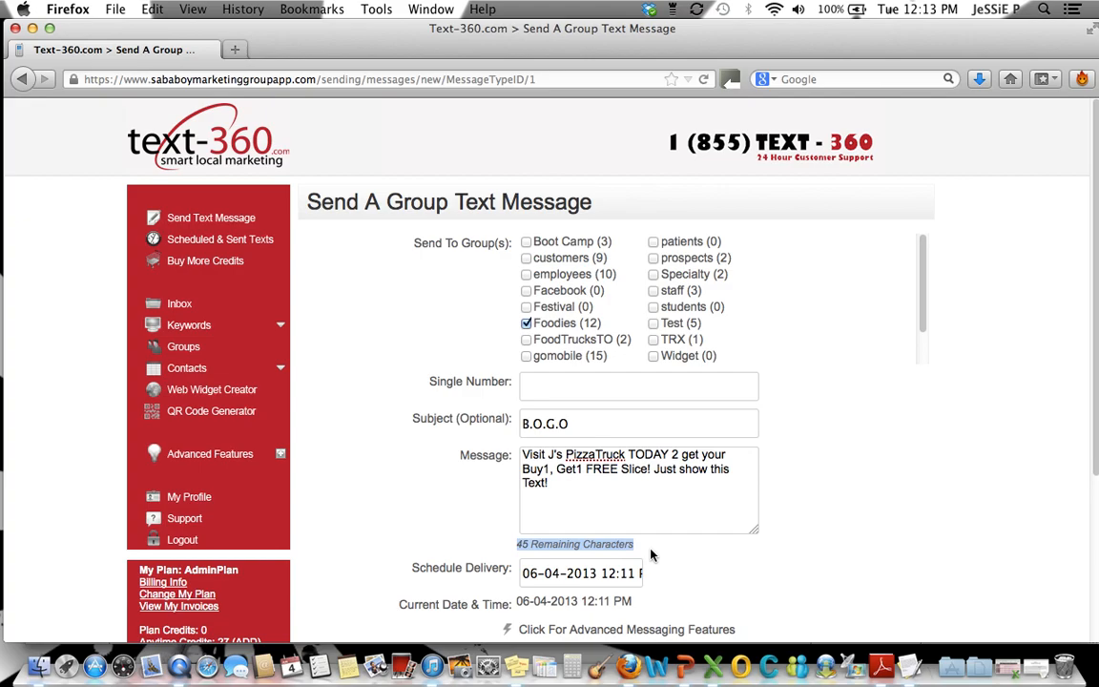
View the date and time options for the scheduled delivery and close them without choosing another time
scroll(651, 554, down, 3)
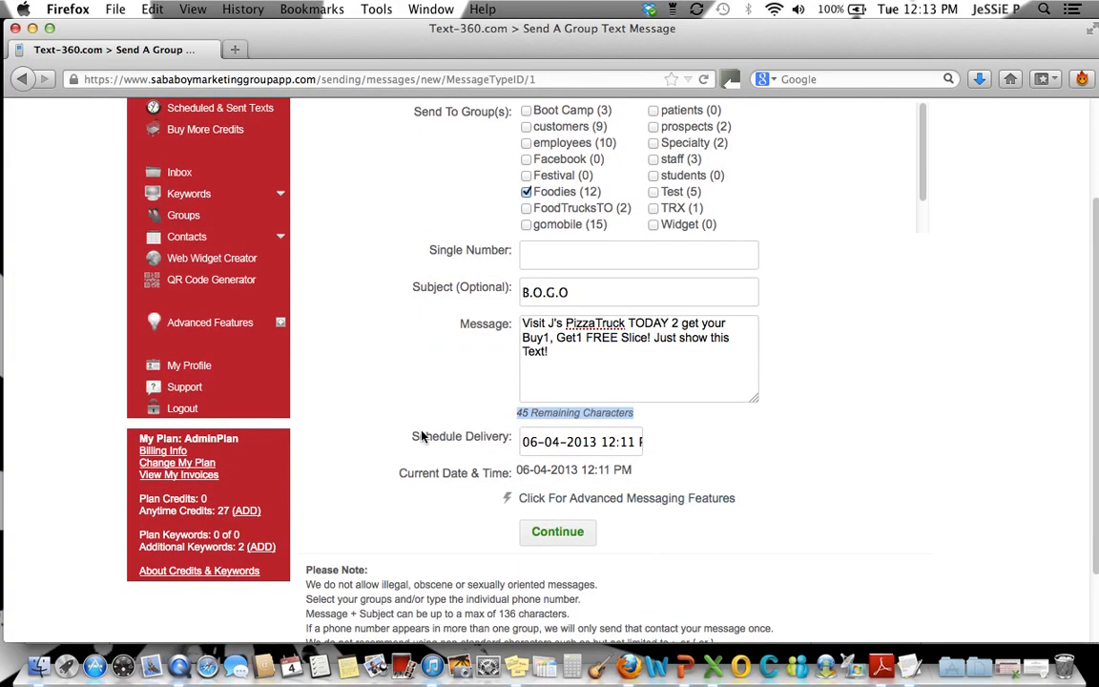
drag(415, 437, 511, 441)
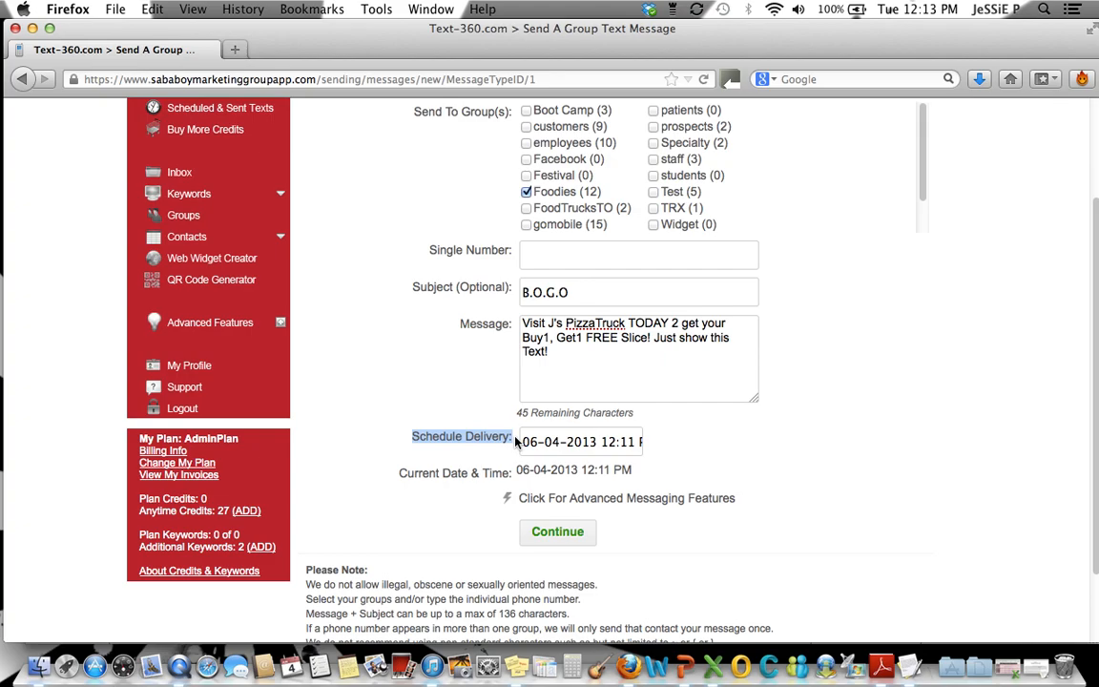
click(557, 440)
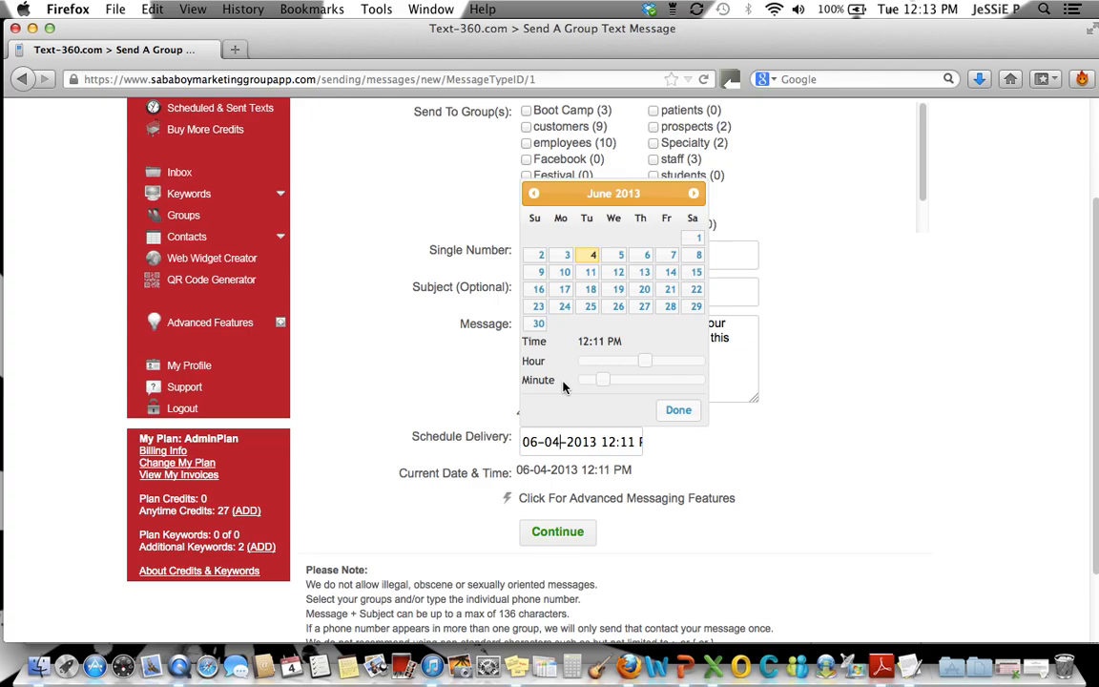
click(681, 417)
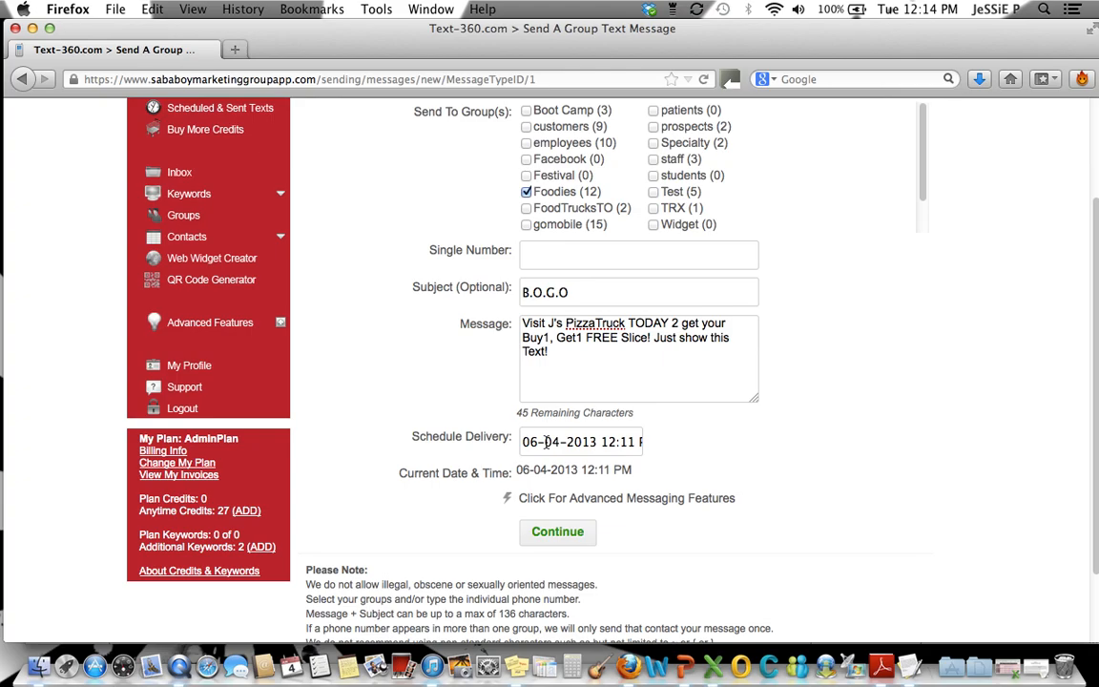
Expand the advanced messaging features below the delivery settings
click(664, 509)
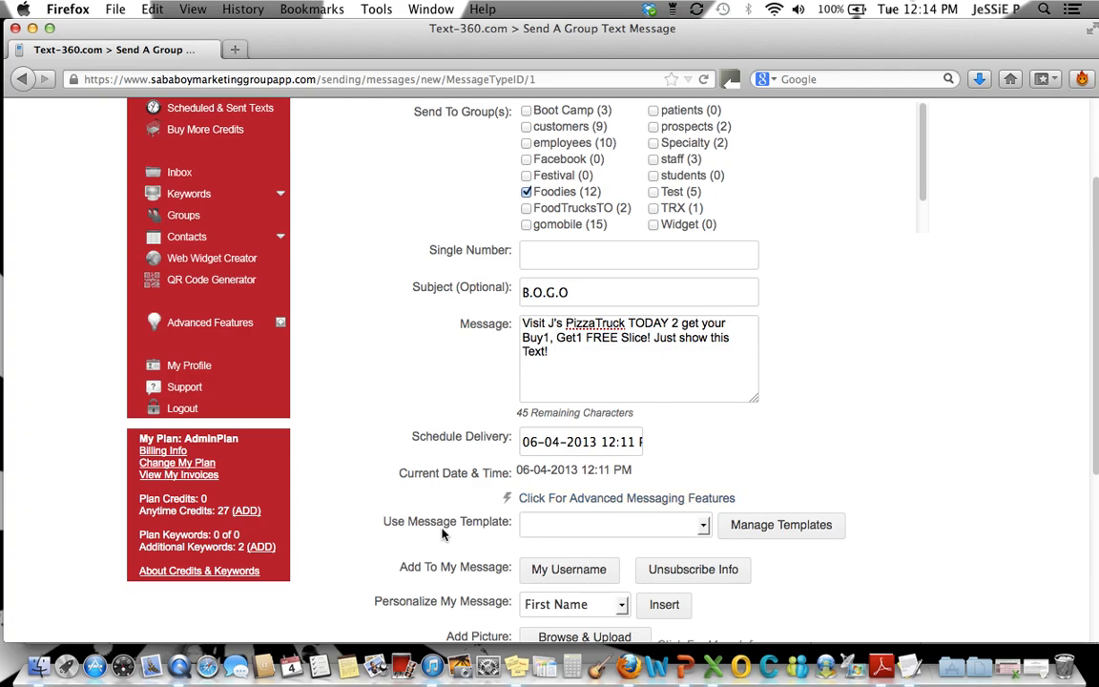
drag(384, 519, 516, 526)
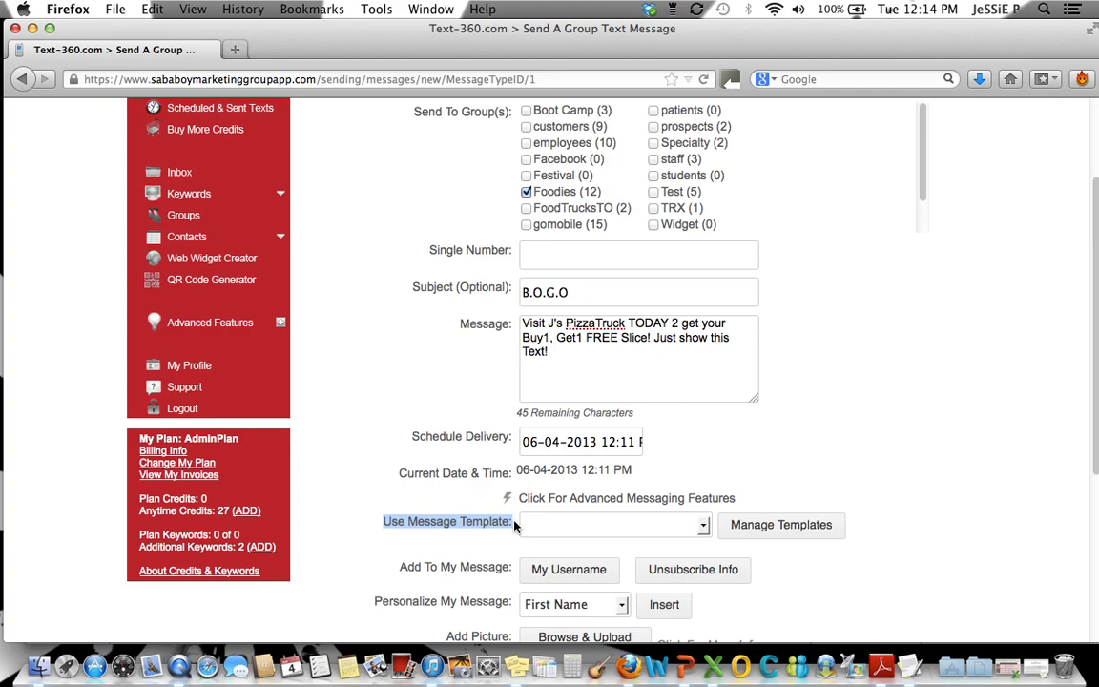
click(804, 539)
scroll(806, 472, down, 3)
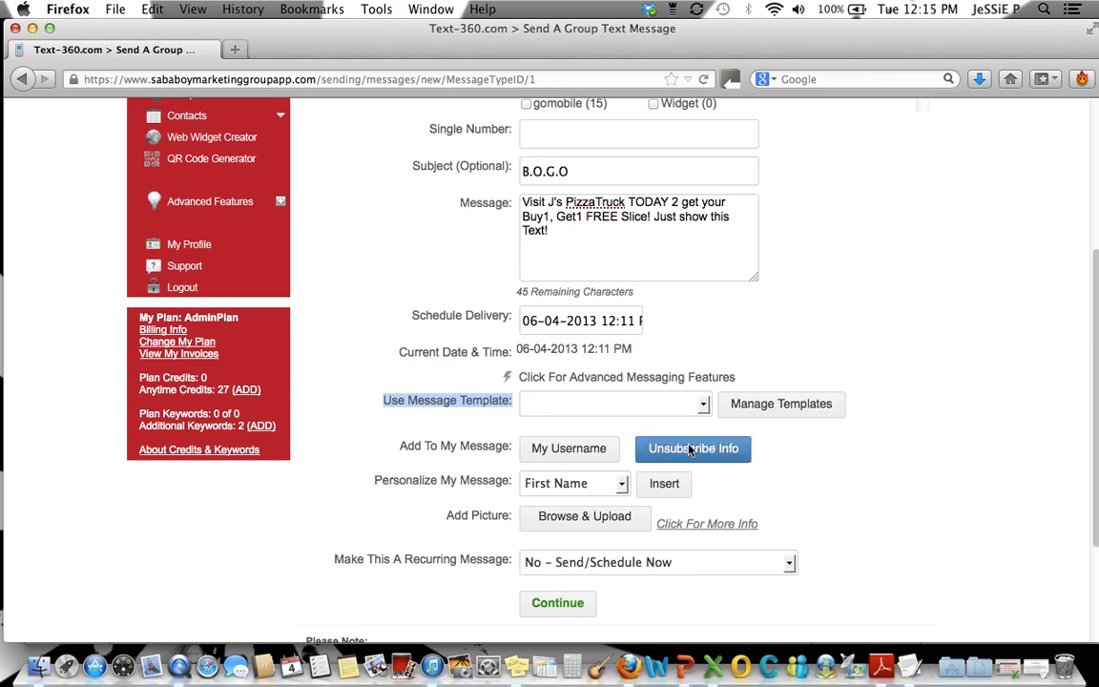
Add the unsubscribe info on a new line below the message text, and delete it again
click(566, 238)
key(Return)
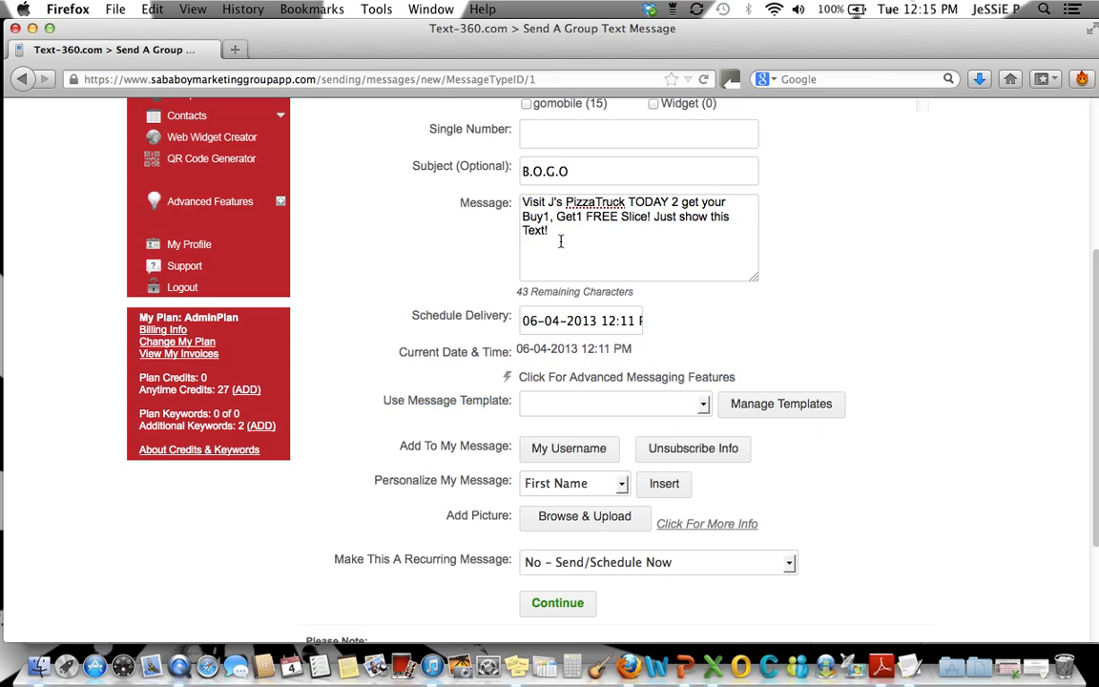
click(704, 448)
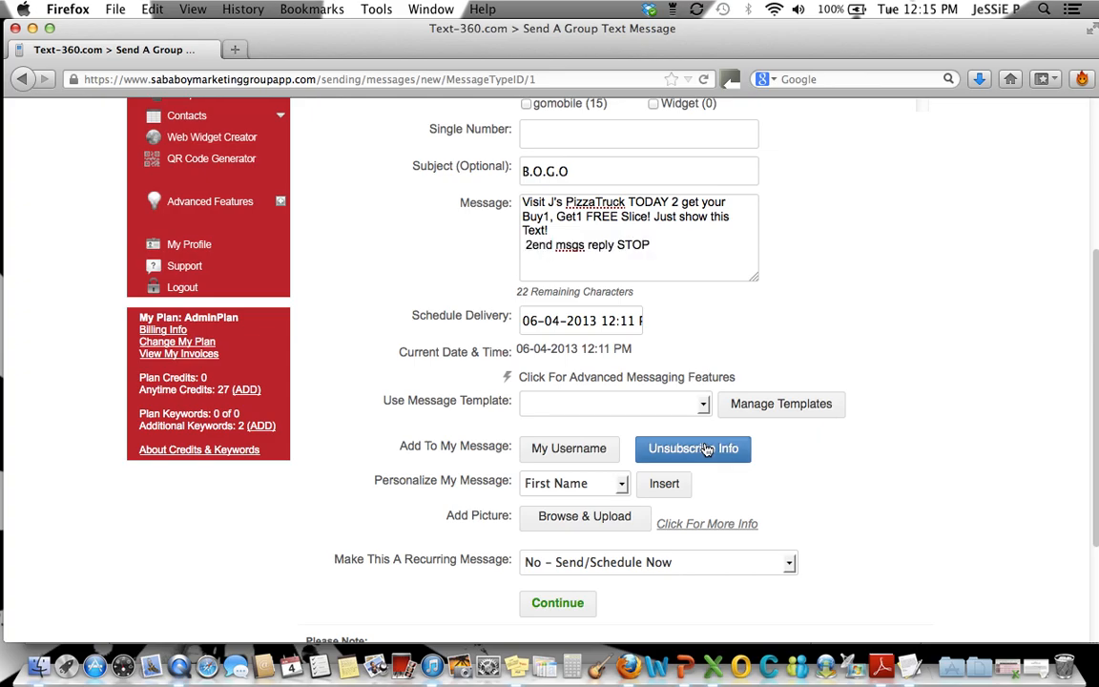
key(Delete)
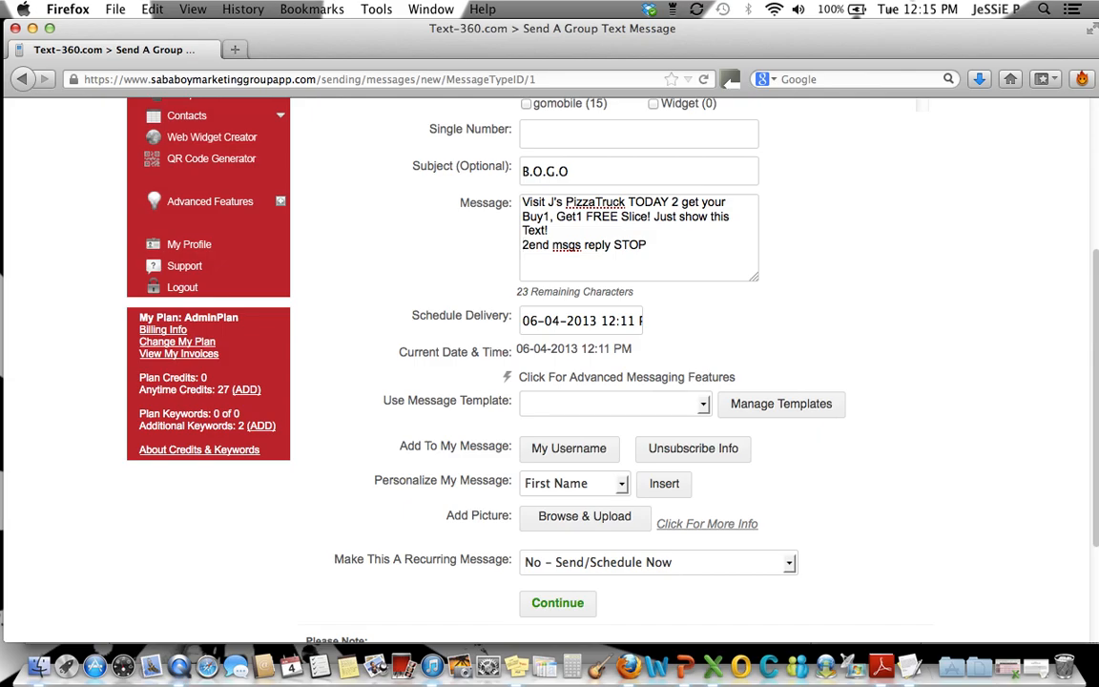
drag(647, 246, 495, 243)
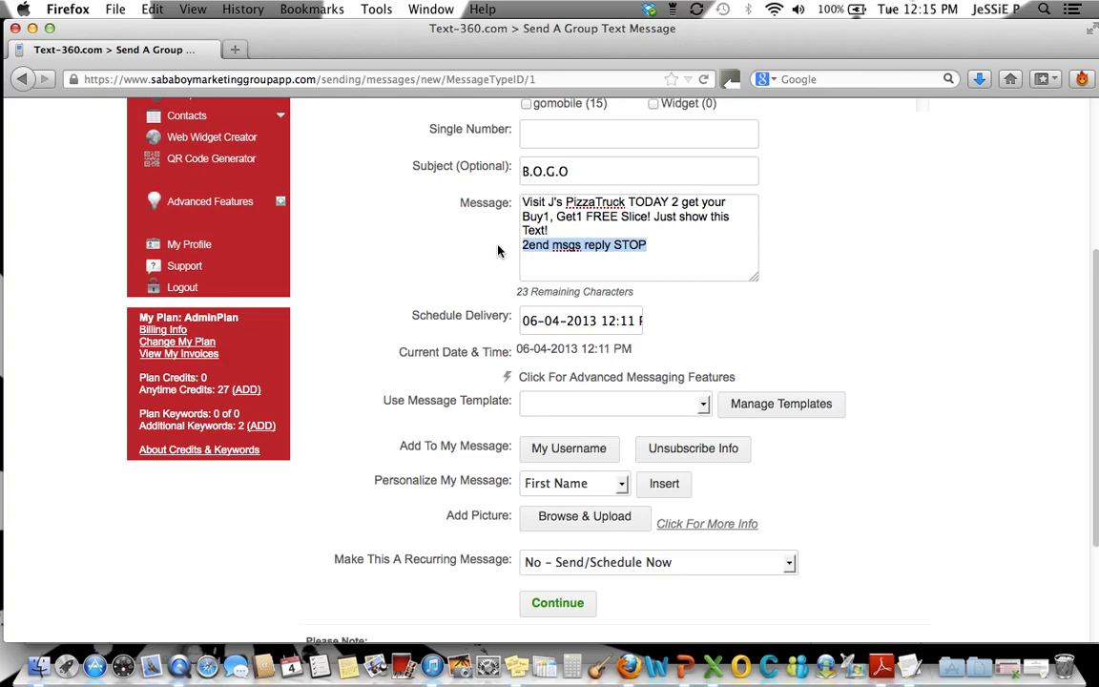
key(BackSpace)
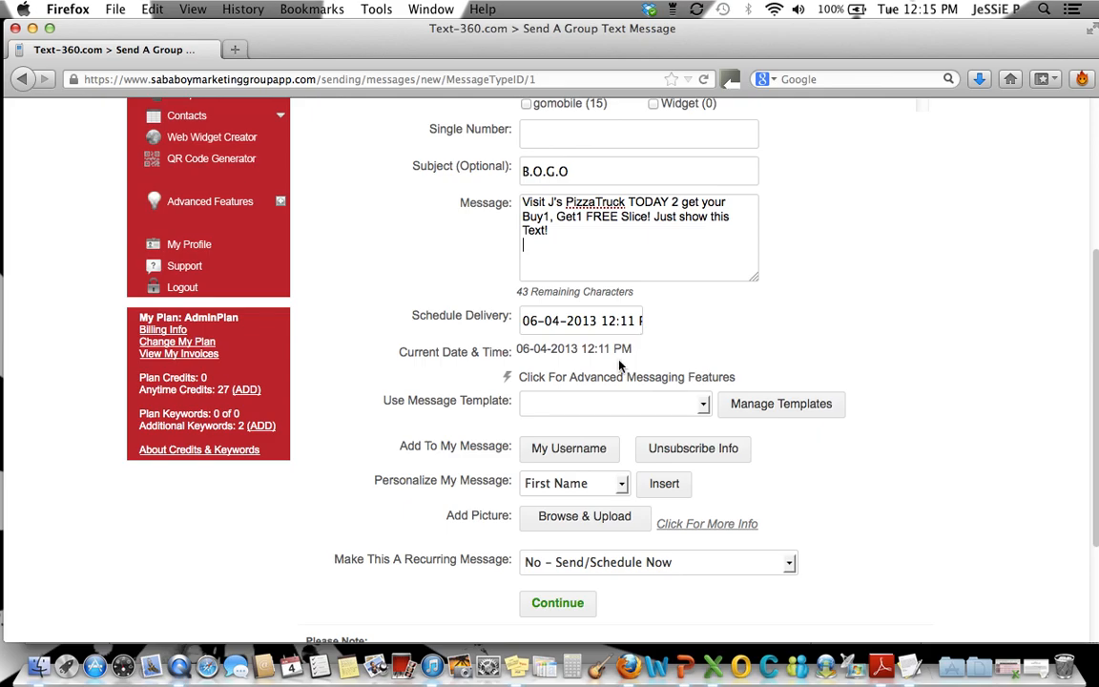
Insert the First Name personalization placeholder at the very start of the message text
scroll(620, 365, down, 3)
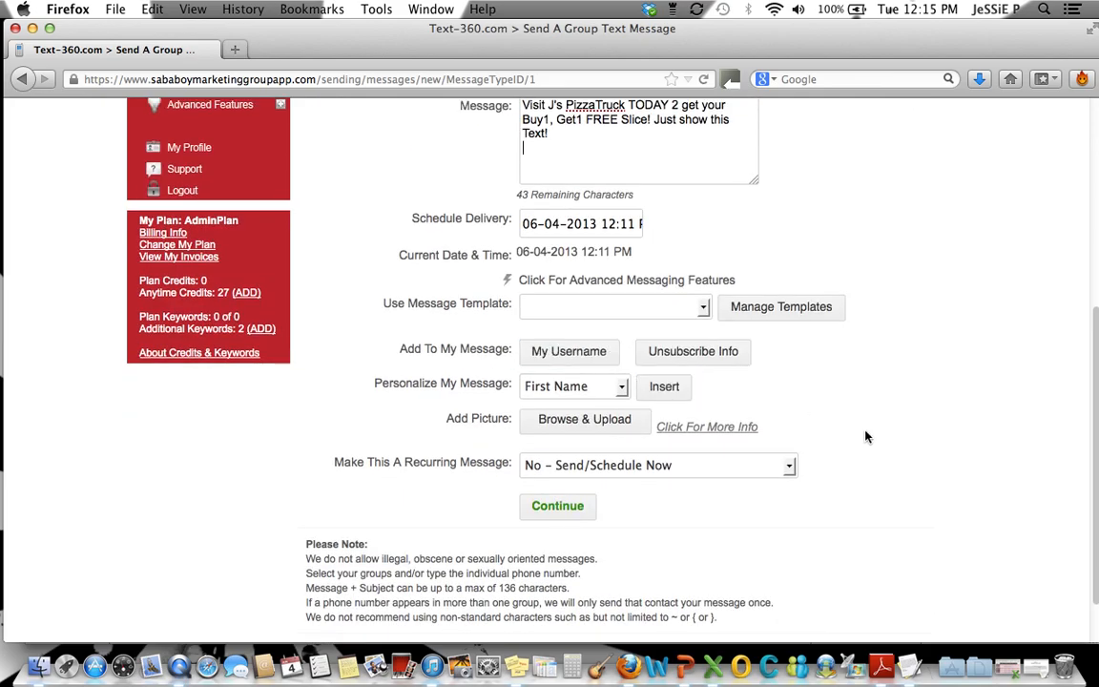
scroll(867, 437, up, 2)
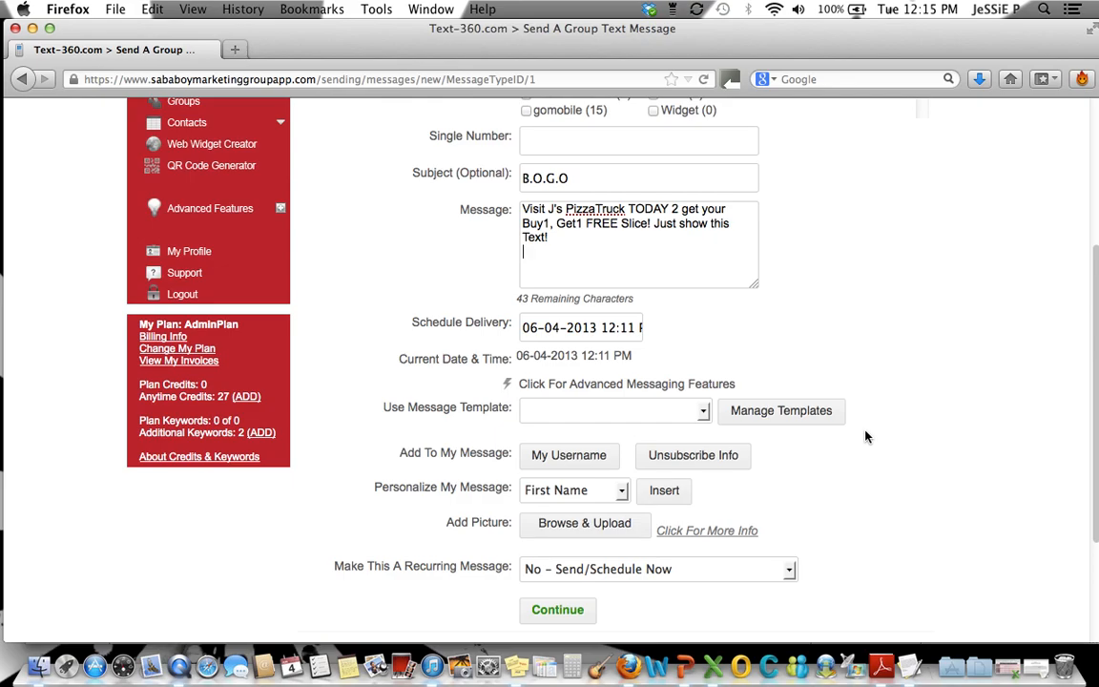
click(621, 491)
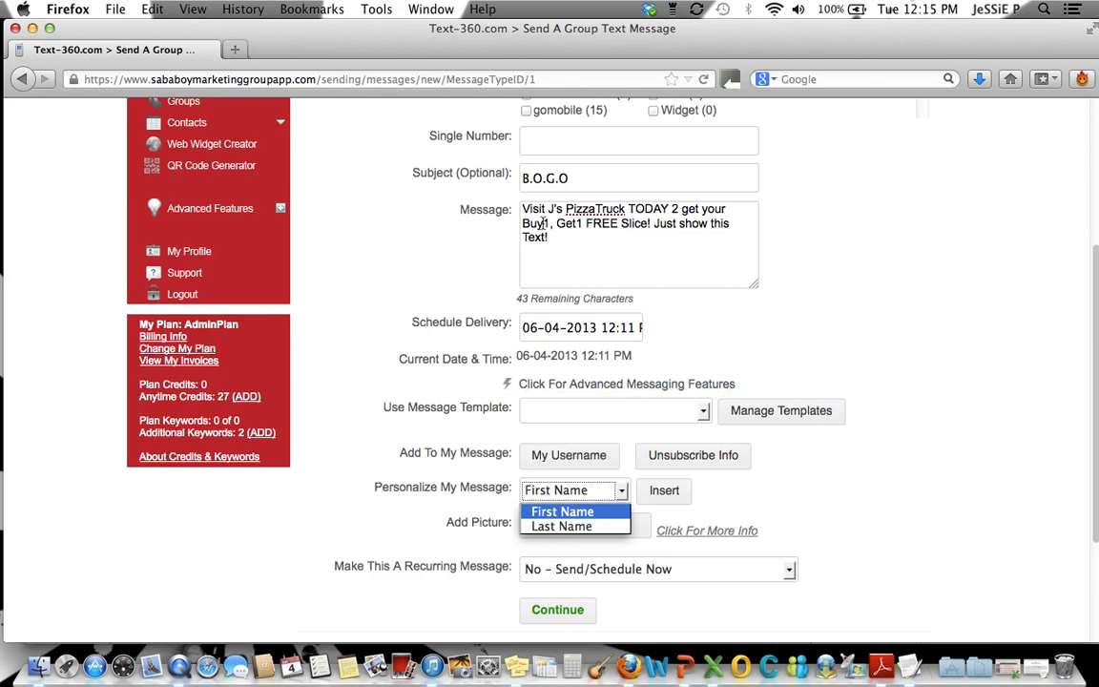
click(523, 207)
click(524, 207)
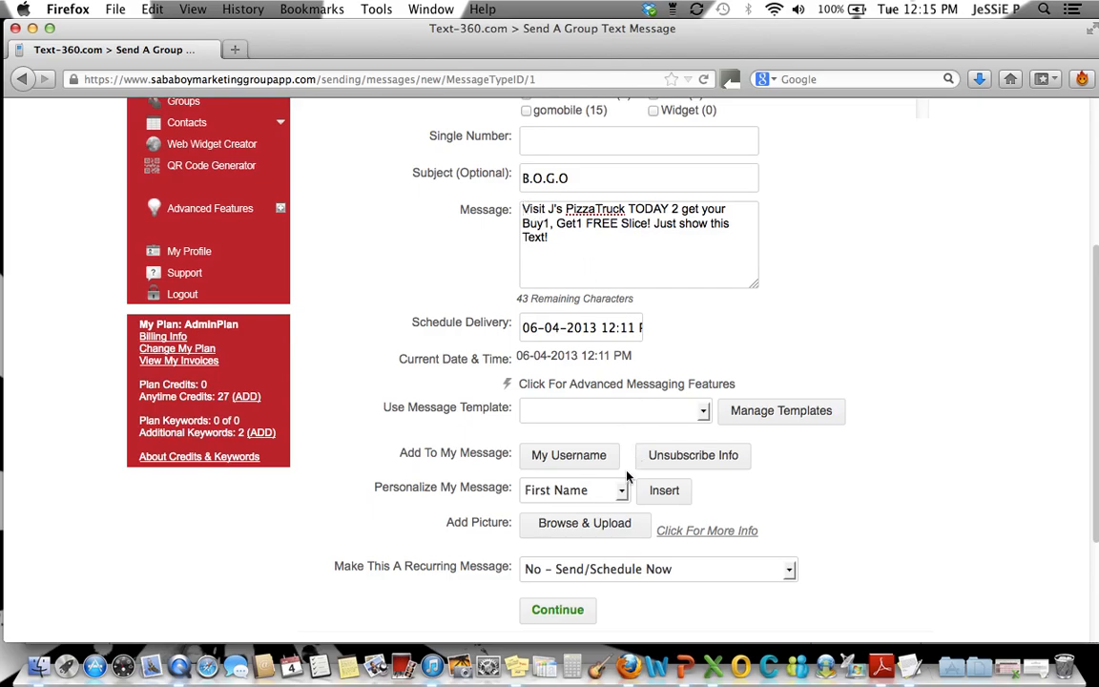
click(672, 498)
click(666, 491)
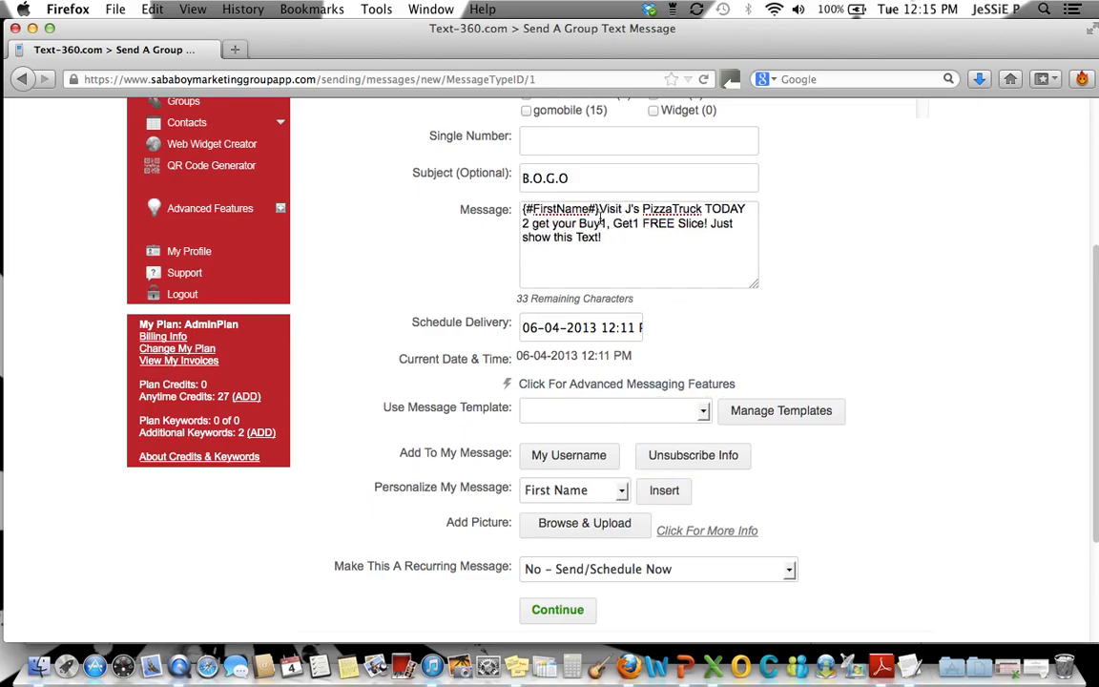
drag(599, 209, 539, 191)
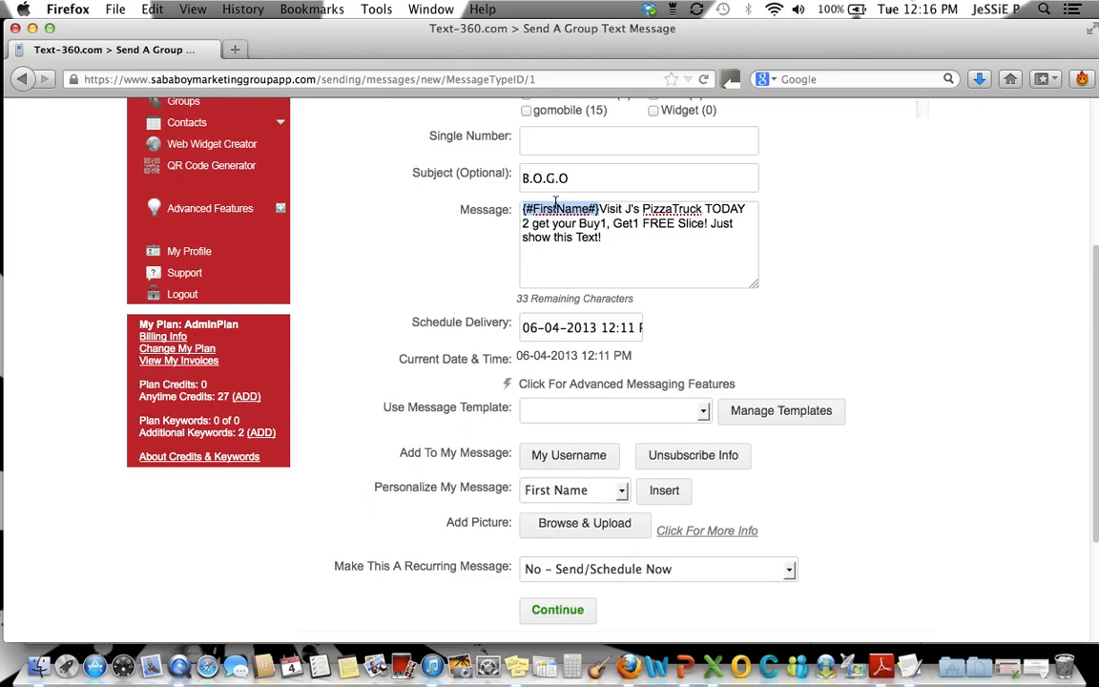
click(813, 280)
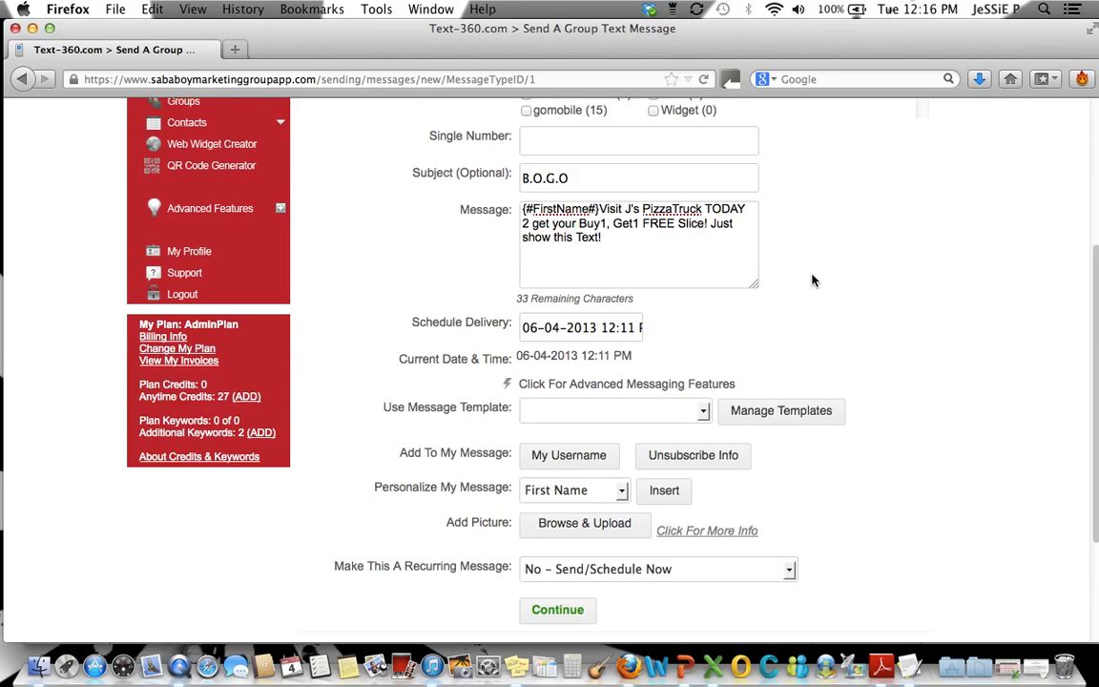
Upload the first image from the Desktop folder as a picture link on a new line at the message's end
click(599, 529)
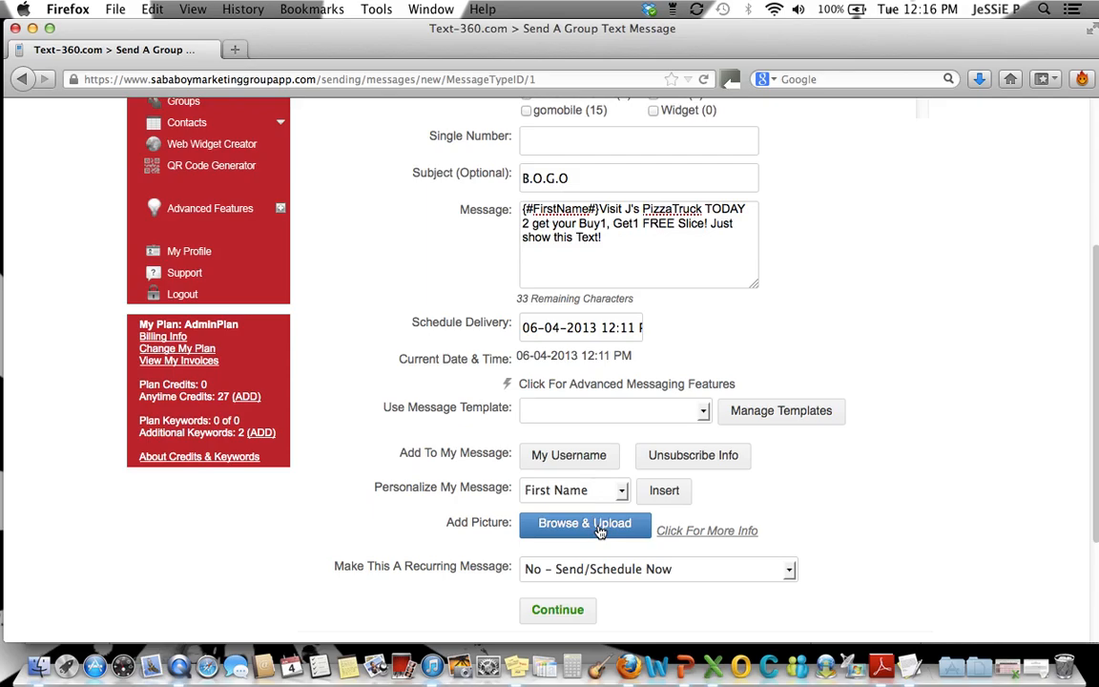
click(616, 238)
key(Return)
click(619, 528)
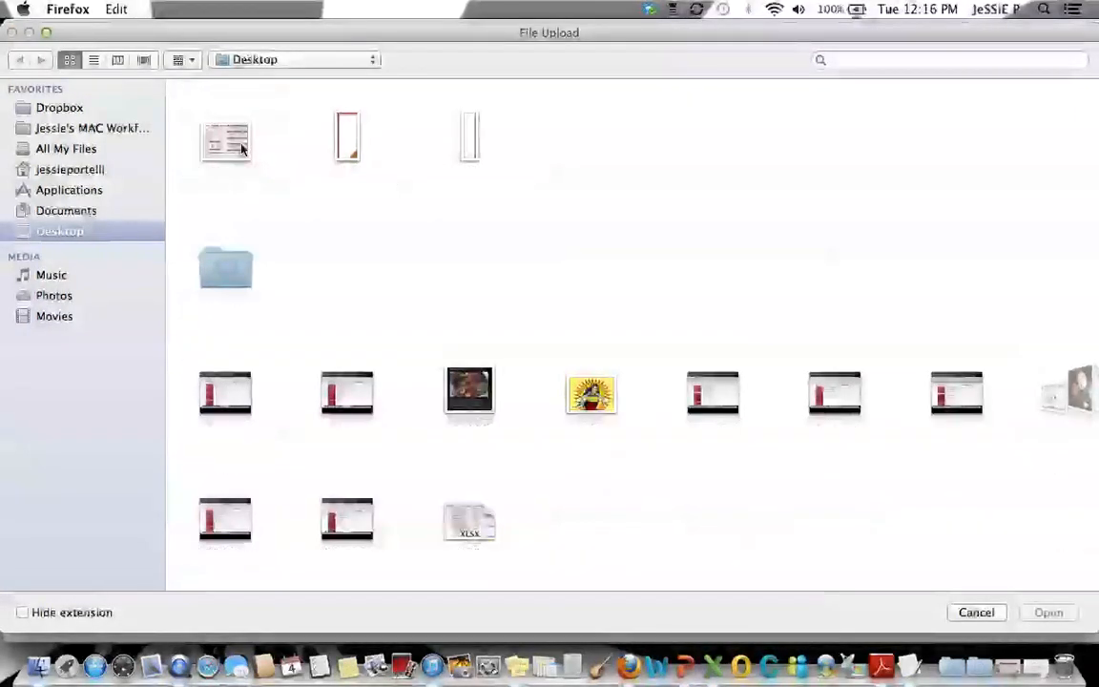
double_click(243, 148)
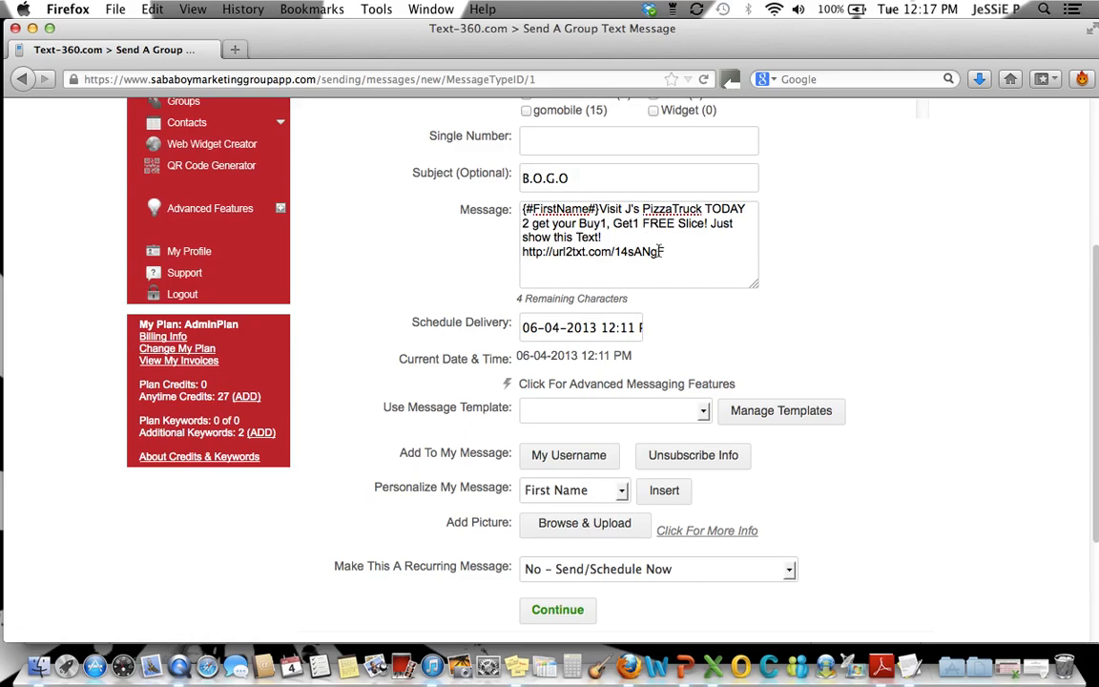
Keep the message non-recurring and continue to the preview of the group text message
drag(663, 251, 515, 252)
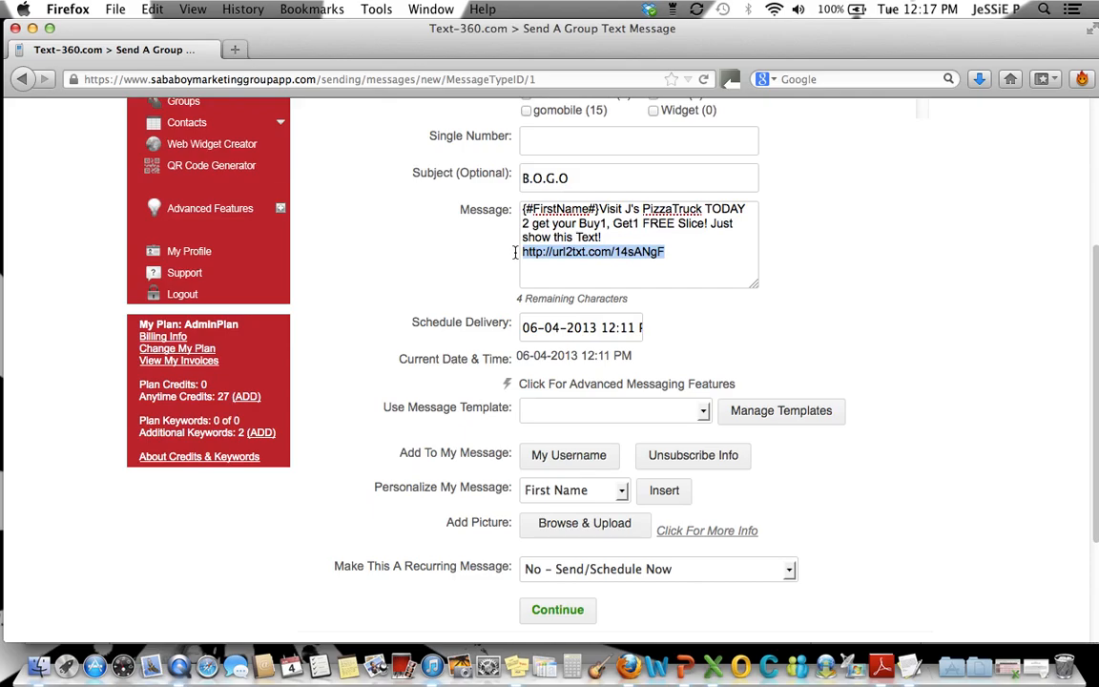
drag(633, 297, 515, 295)
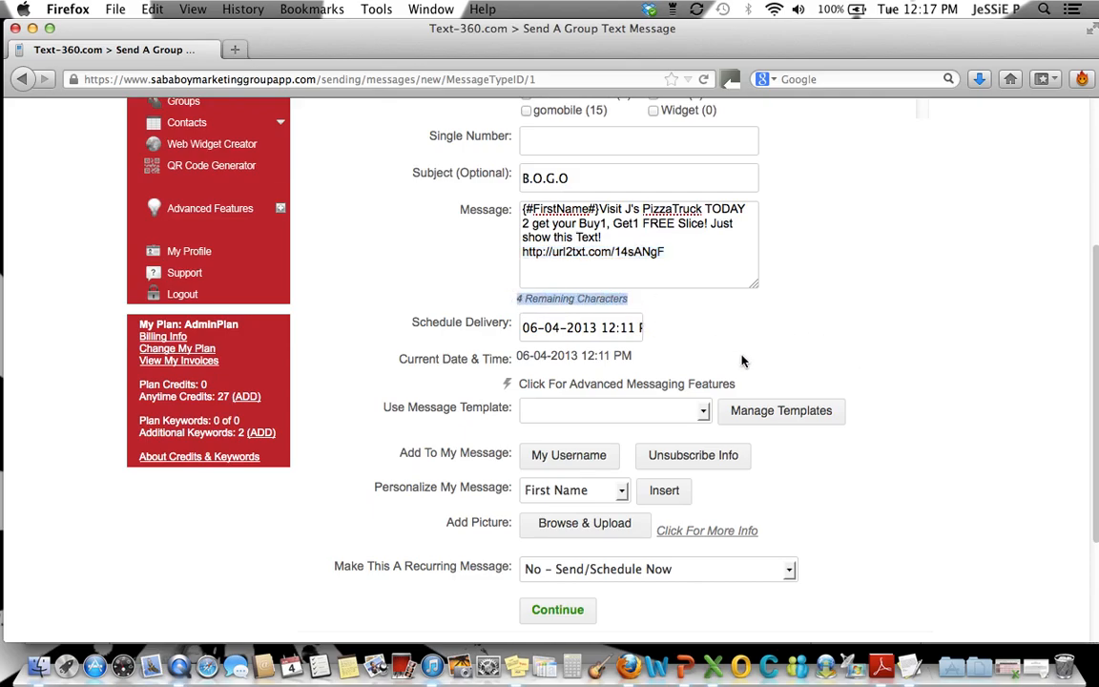
scroll(939, 500, down, 3)
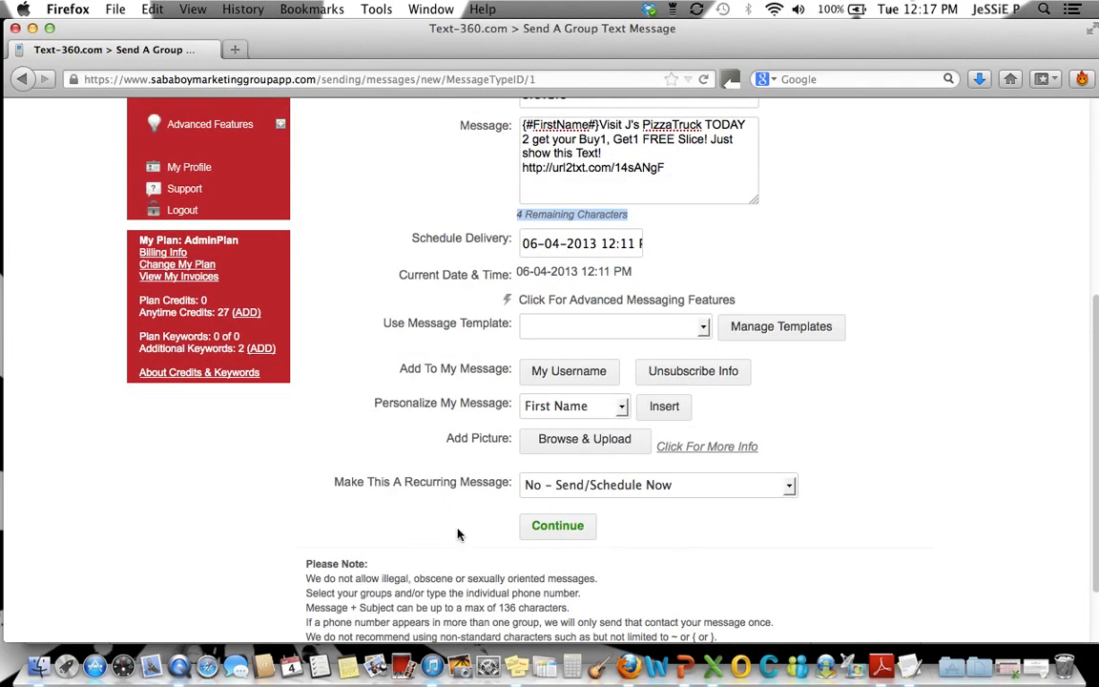
click(584, 530)
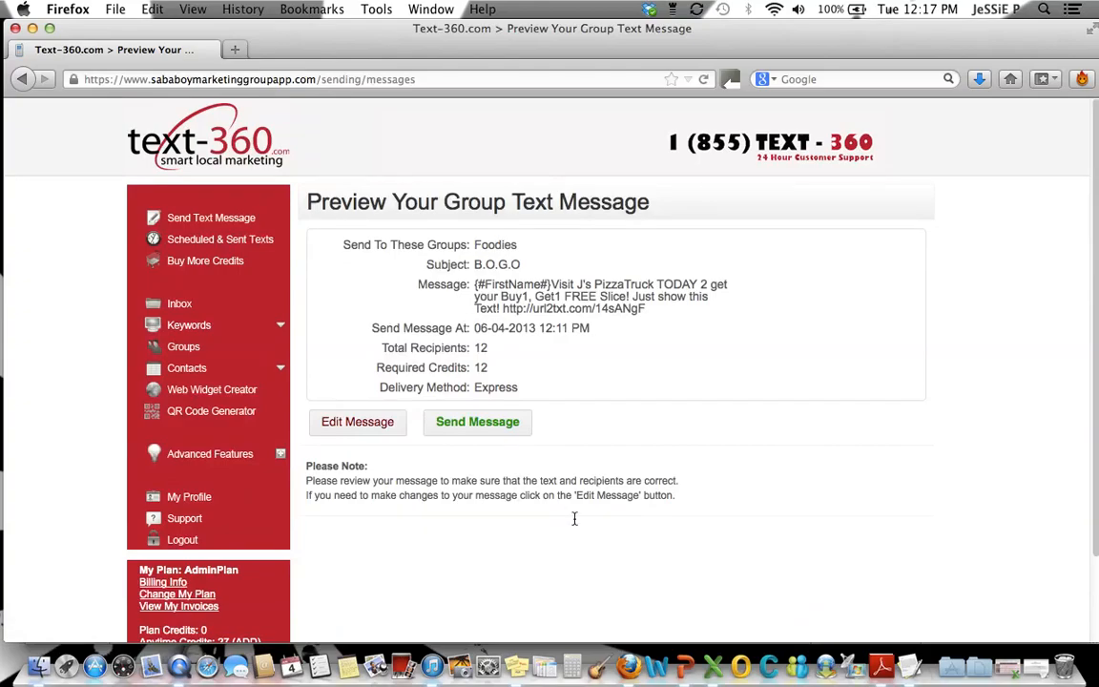
Review the target group, message text and total recipients in the preview, and send the group text message
drag(344, 245, 476, 250)
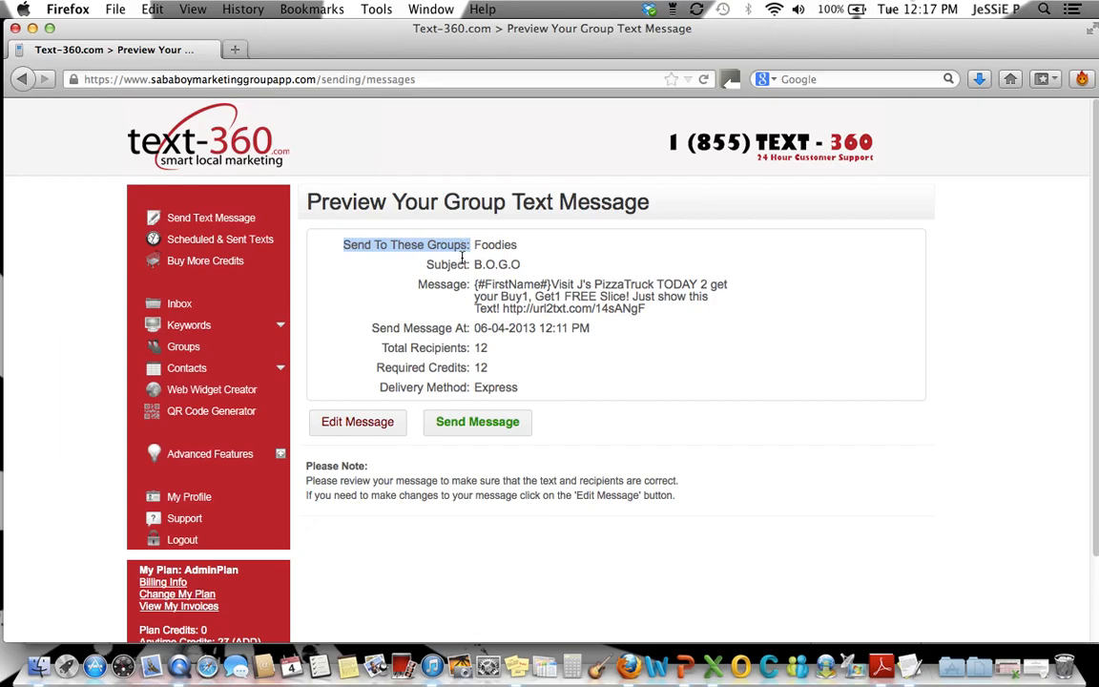
drag(473, 285, 648, 310)
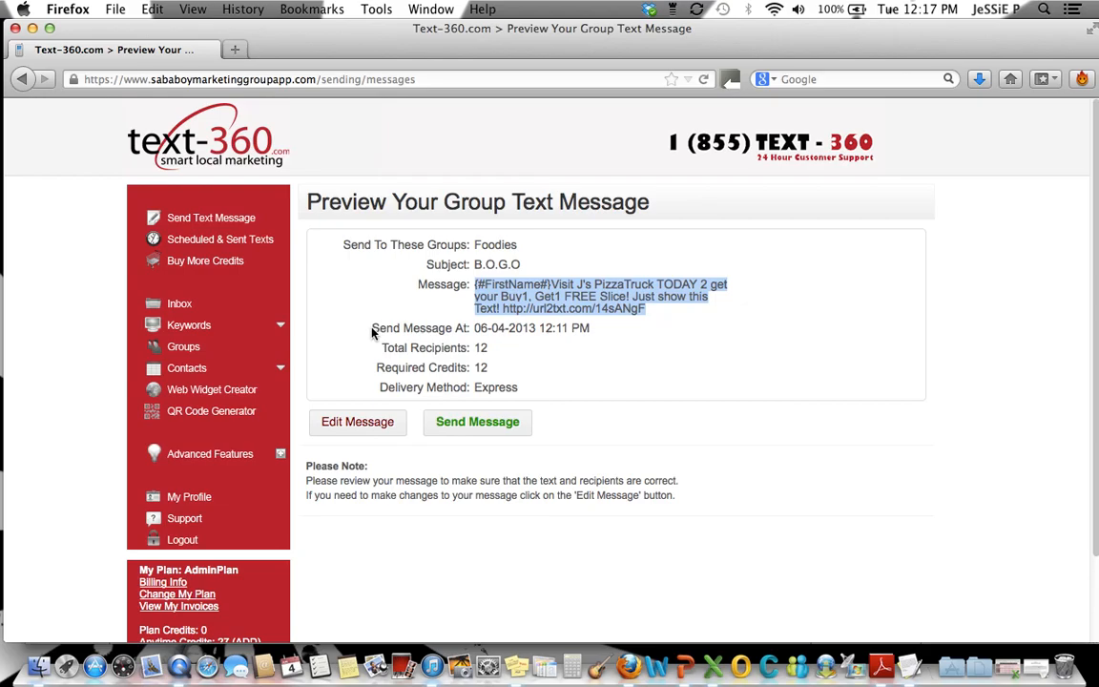
drag(383, 348, 495, 352)
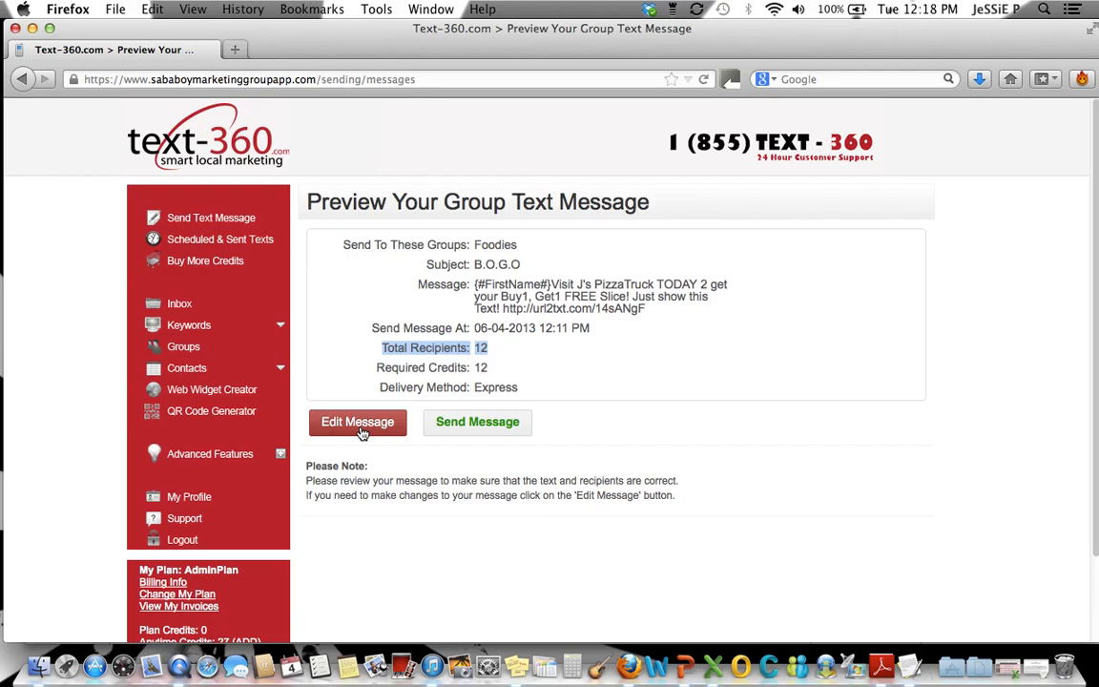
click(448, 428)
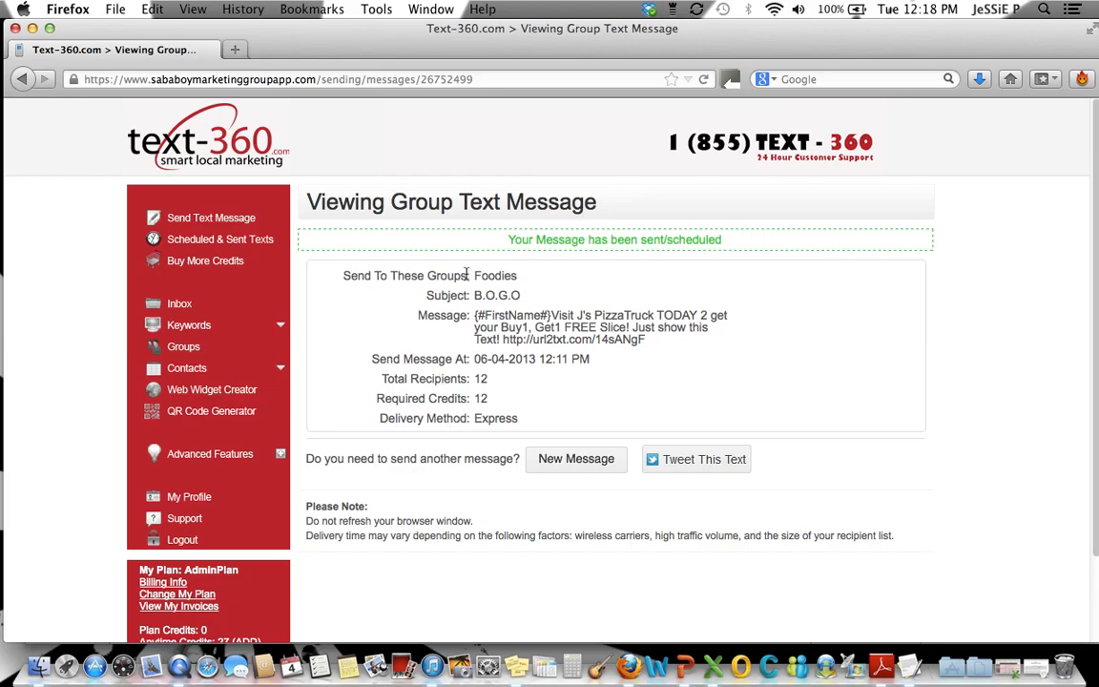
Check the sending status notice and the full details of the submitted group message
drag(506, 246, 727, 244)
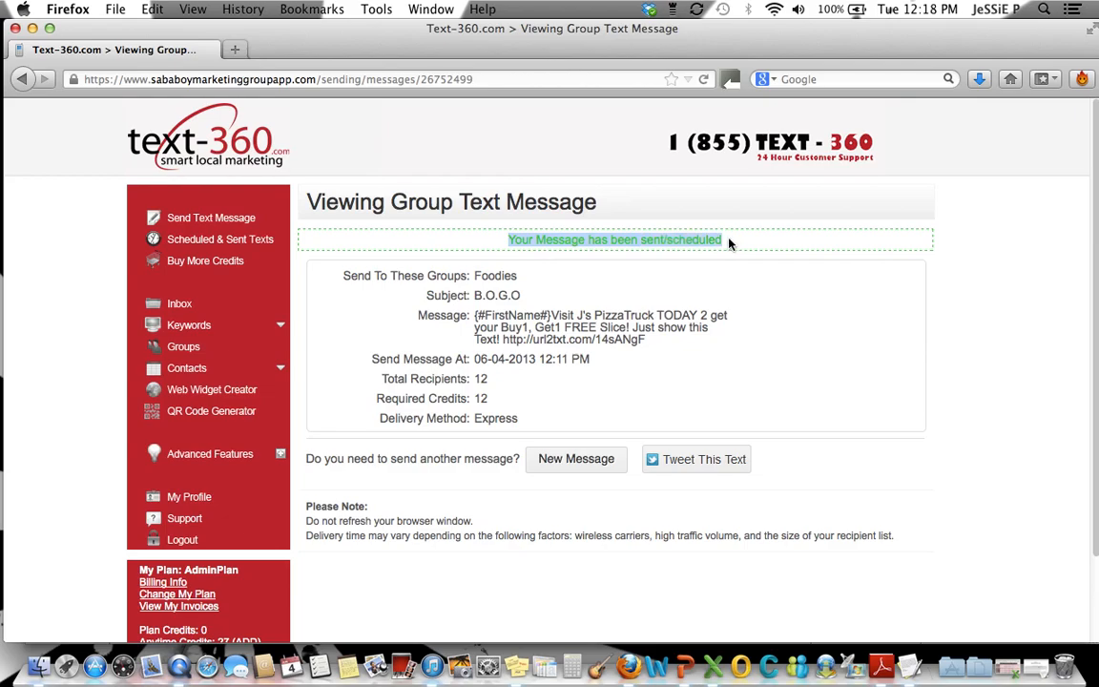
click(341, 276)
drag(341, 276, 532, 425)
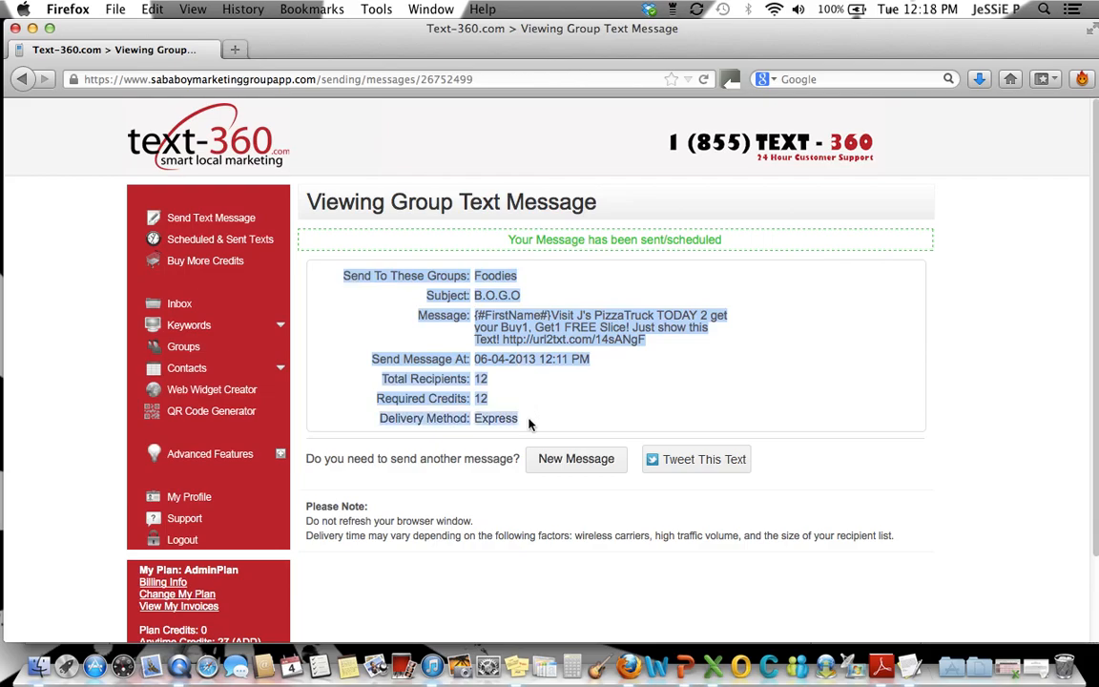